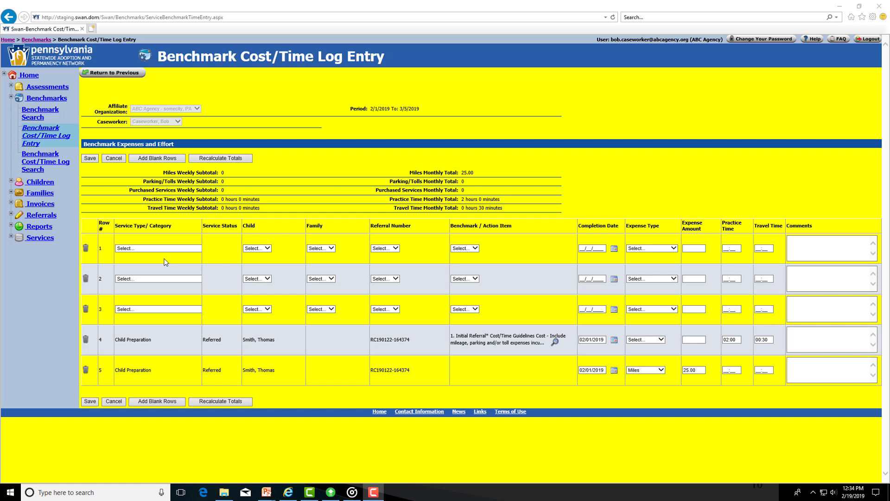
Step: In row 1, choose the Child Profile service type, the first listed child, and benchmark 3.1 Child Profile Tasks
click(160, 250)
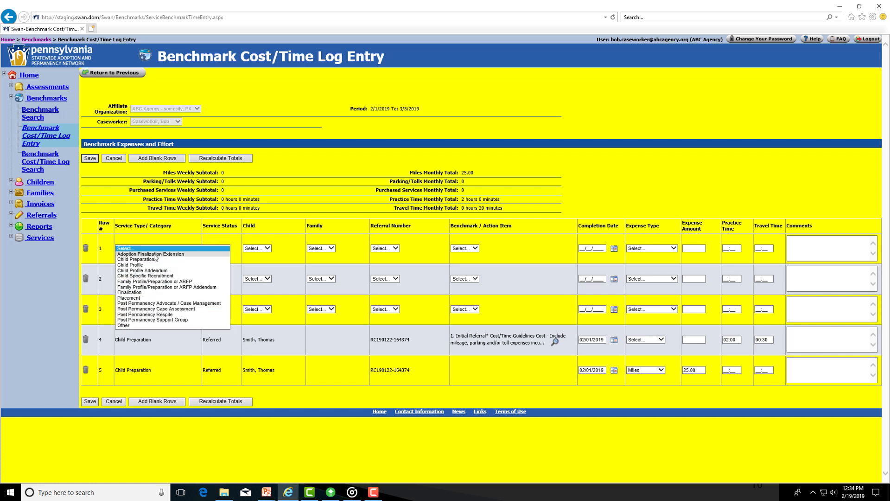
click(140, 266)
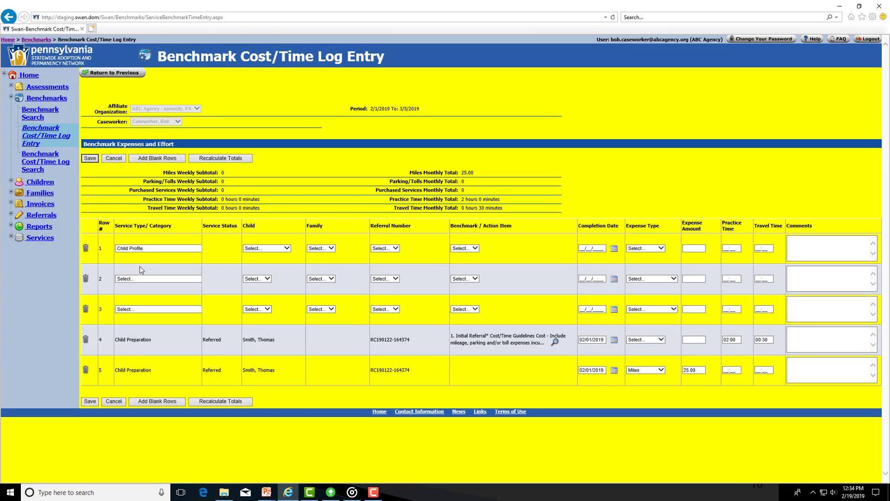
click(287, 248)
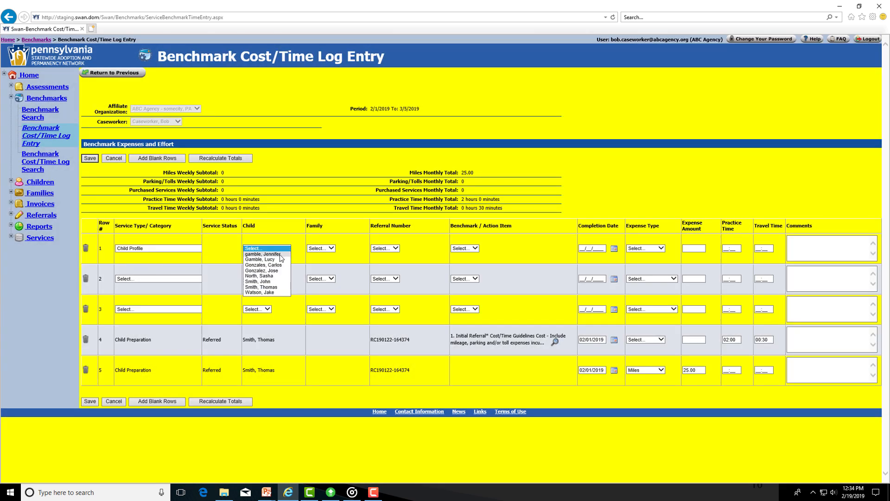
click(280, 254)
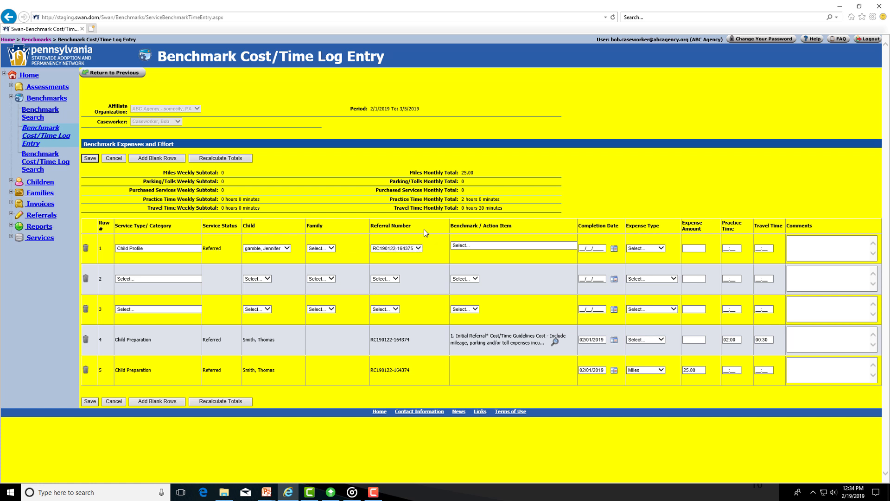
click(471, 246)
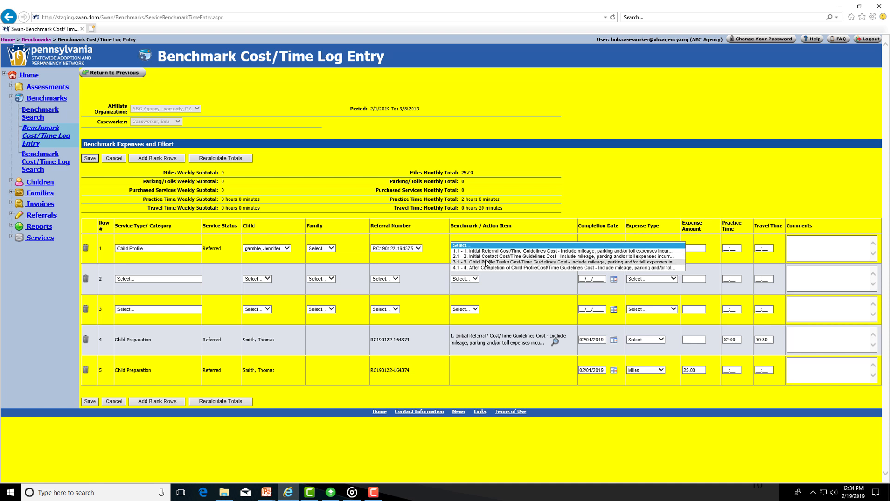
click(486, 262)
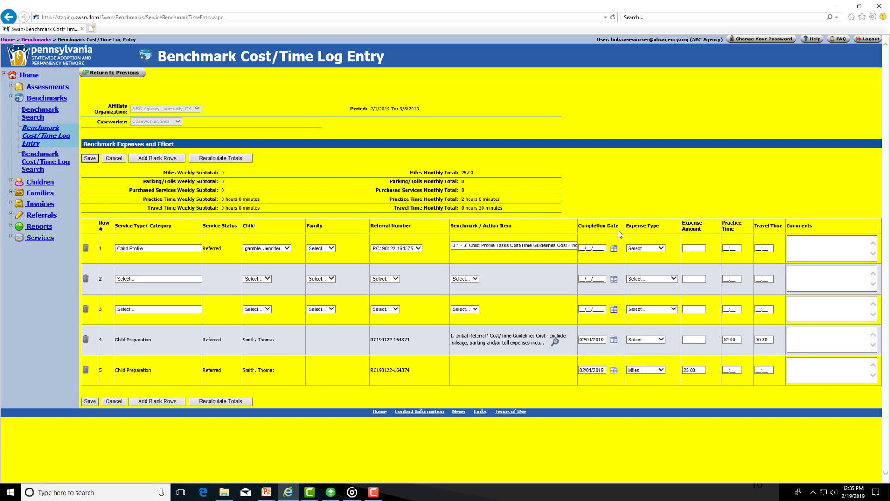
Step: Set row 1's expense type to Parking/Tolls with an expense amount of 2.25
click(661, 248)
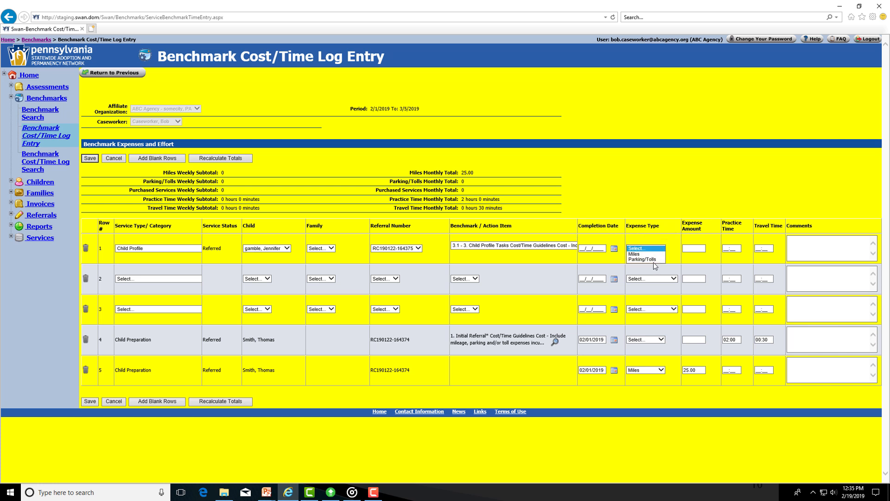
click(642, 259)
click(698, 247)
click(698, 246)
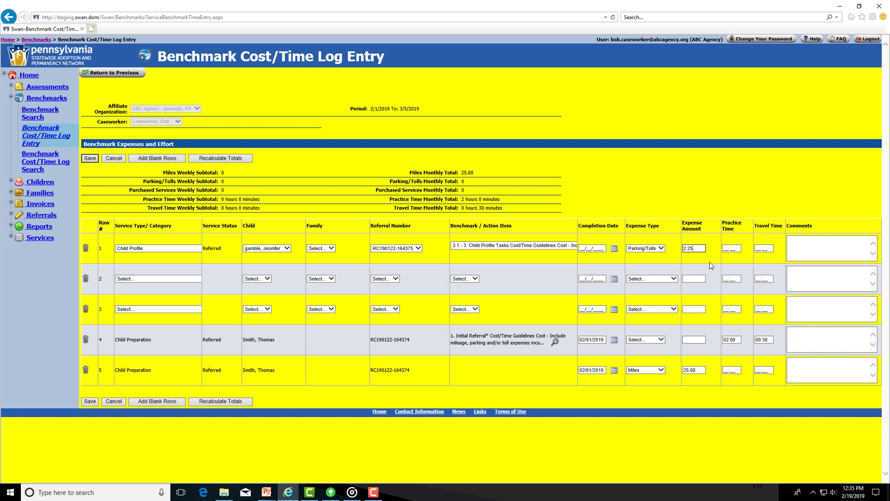
Step: Enter 01:00 practice time and 00:15 travel time in row 1, and try to save the log
key(Tab)
key(Tab)
text(00:15)
click(823, 244)
click(92, 158)
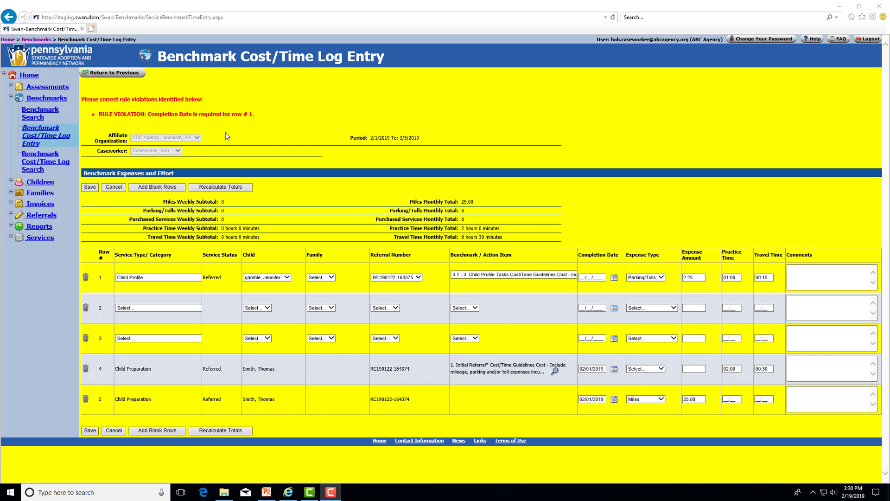
Step: Set row 1's completion date to 02/04/2019 and save the log
click(614, 279)
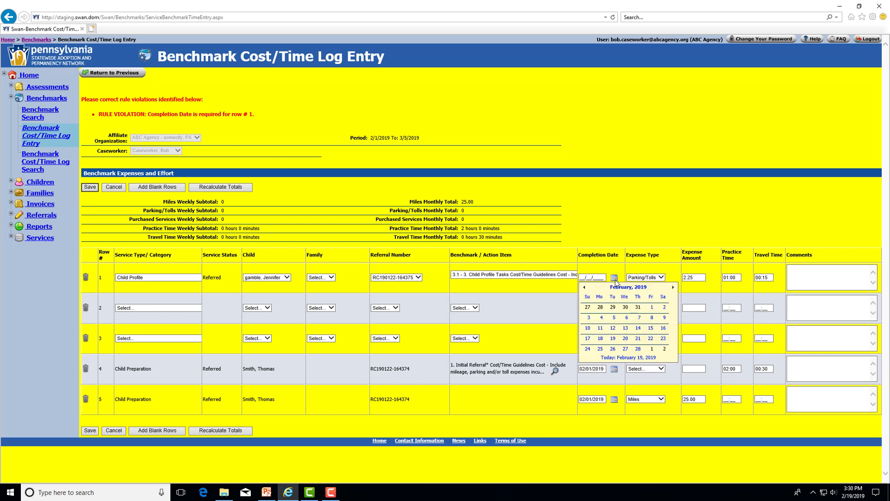
click(601, 318)
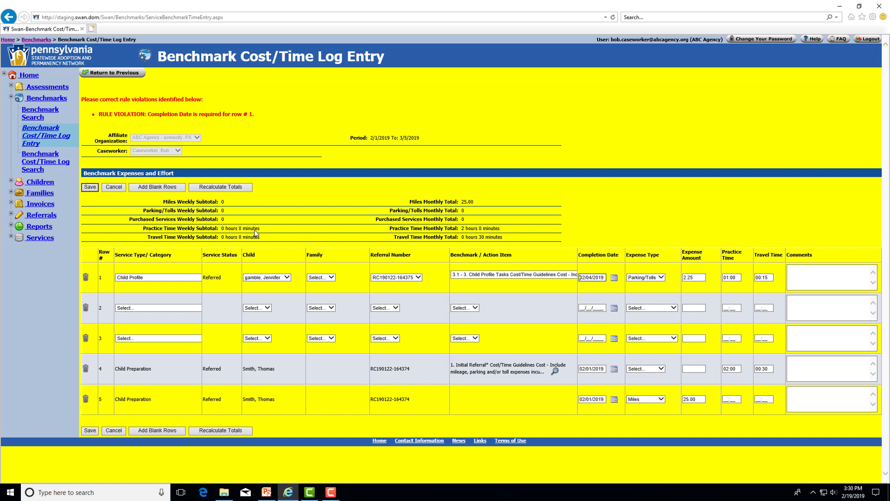
click(90, 189)
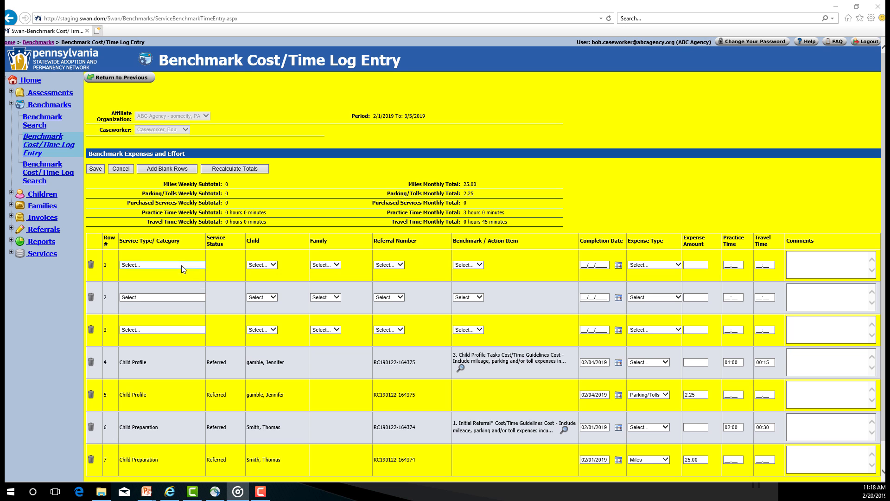
Step: Start another Child Profile entry in blank row 1 for the same child, with benchmark 3.1 Child Profile Tasks
click(182, 265)
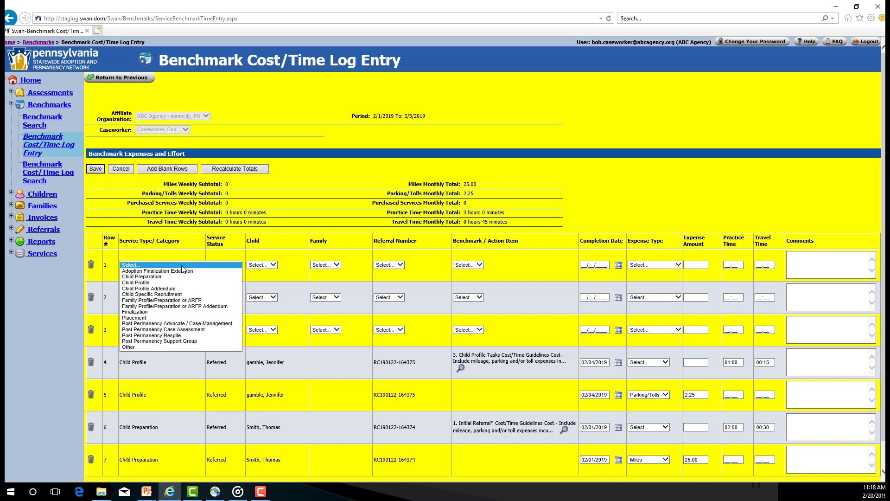
click(158, 282)
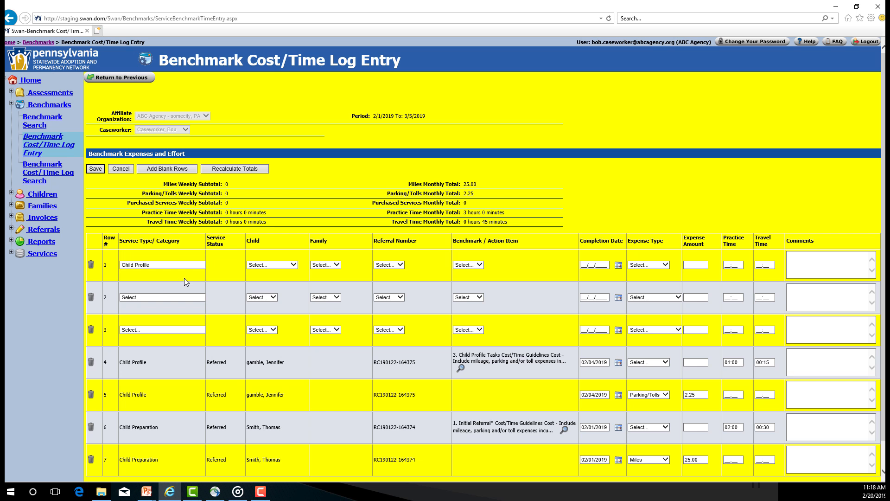
click(293, 265)
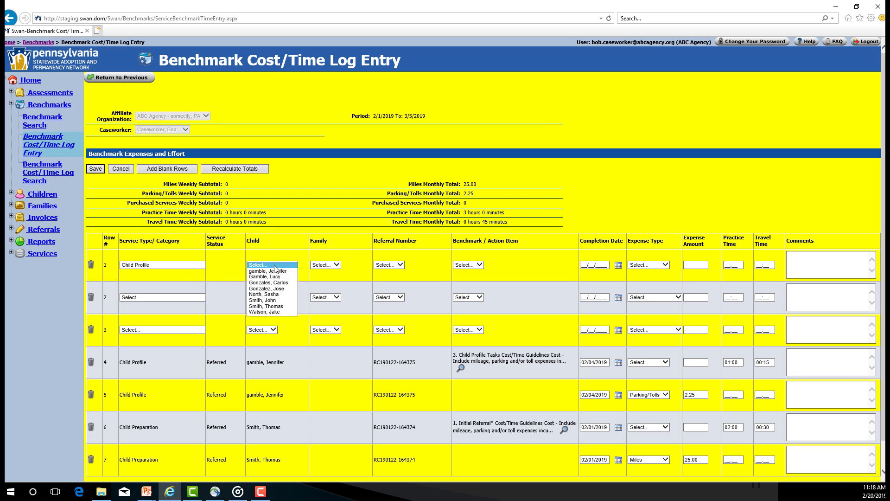
click(274, 271)
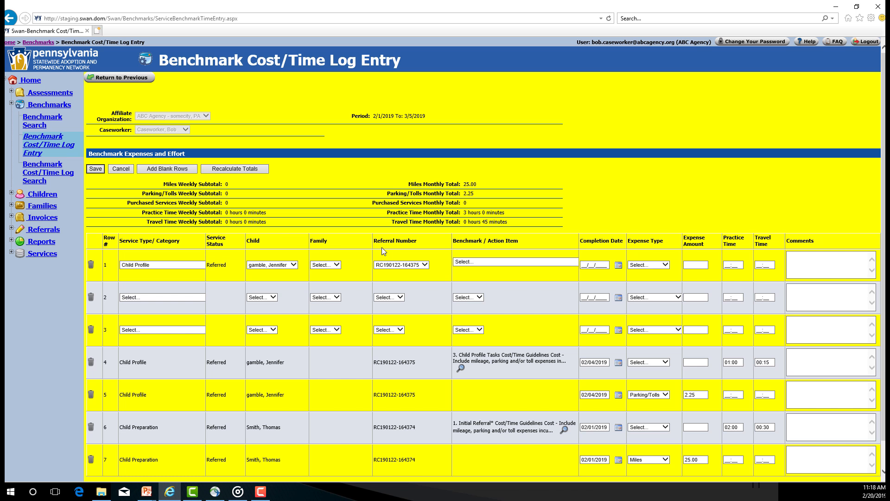
click(496, 263)
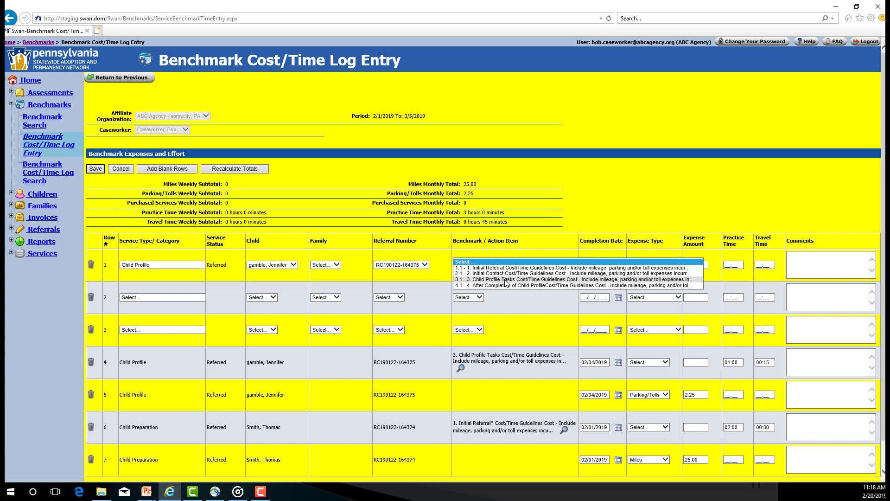
click(505, 280)
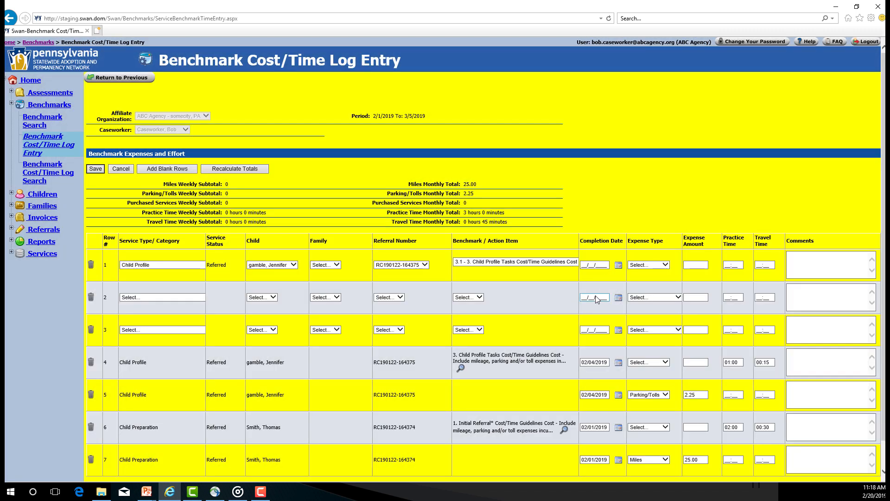
Step: Give the new row 1 entry a completion date of 02/04/2019 and a Parking/Tolls expense of 2.25
click(620, 266)
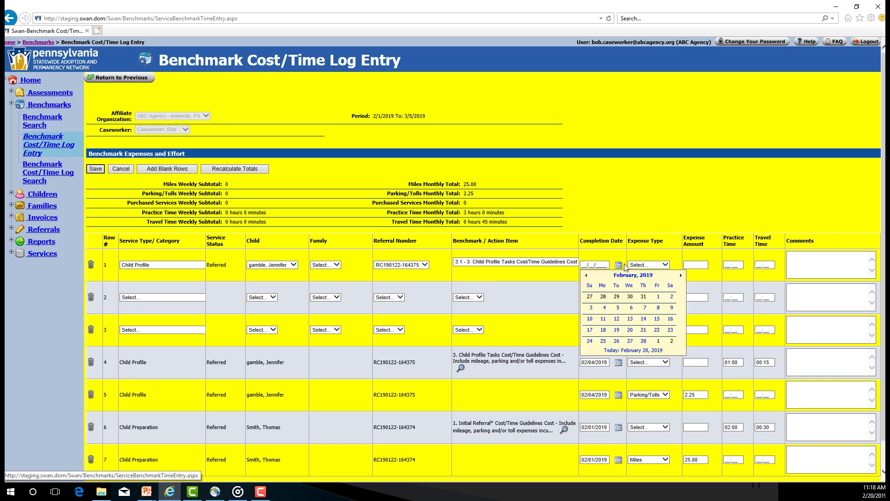
click(602, 304)
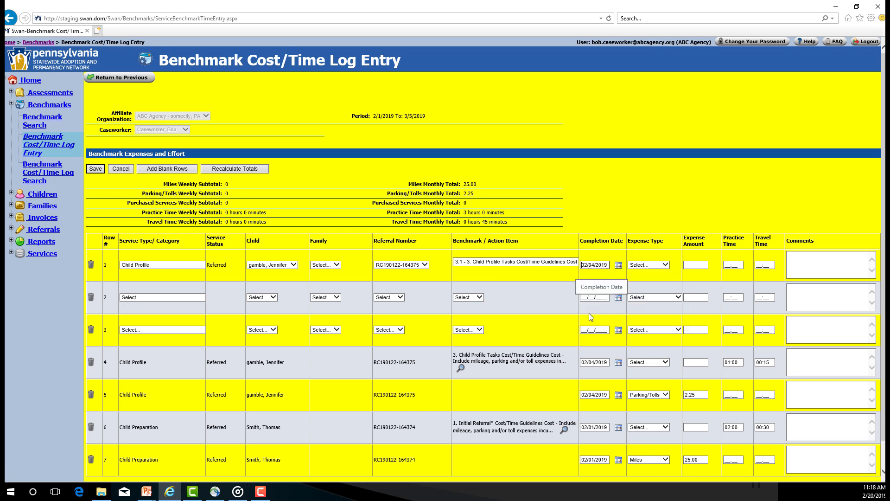
click(666, 265)
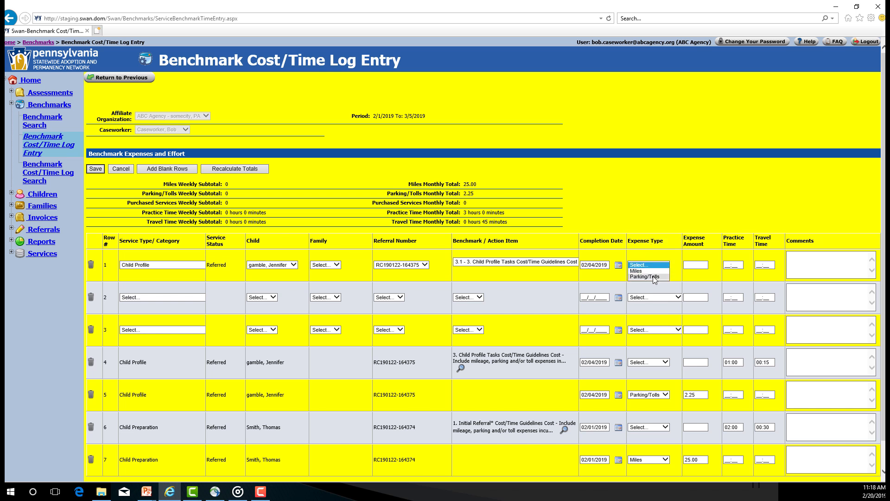
click(654, 277)
click(696, 266)
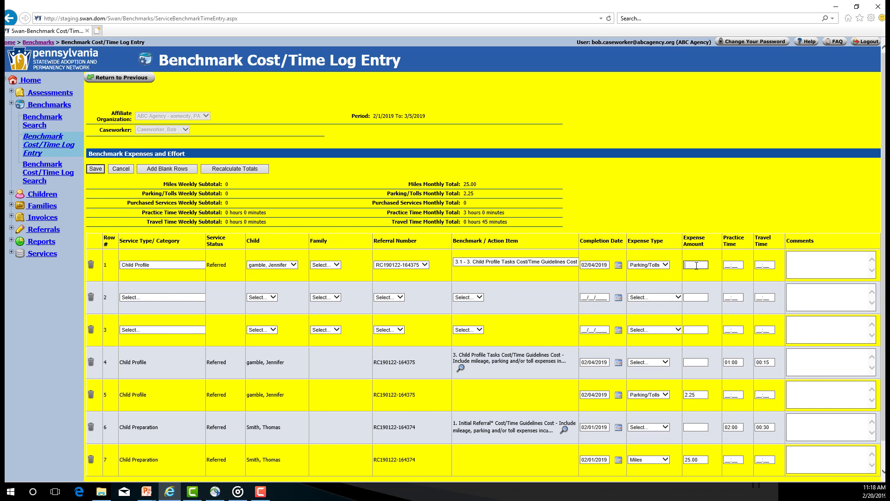
text(2.25)
Step: Set row 1's practice time to 01:00 and travel time to 00:15
click(728, 265)
text(0100)
key(Tab)
text(00:15)
Step: Save the log and acknowledge the duplicate item warning for row 4
click(100, 170)
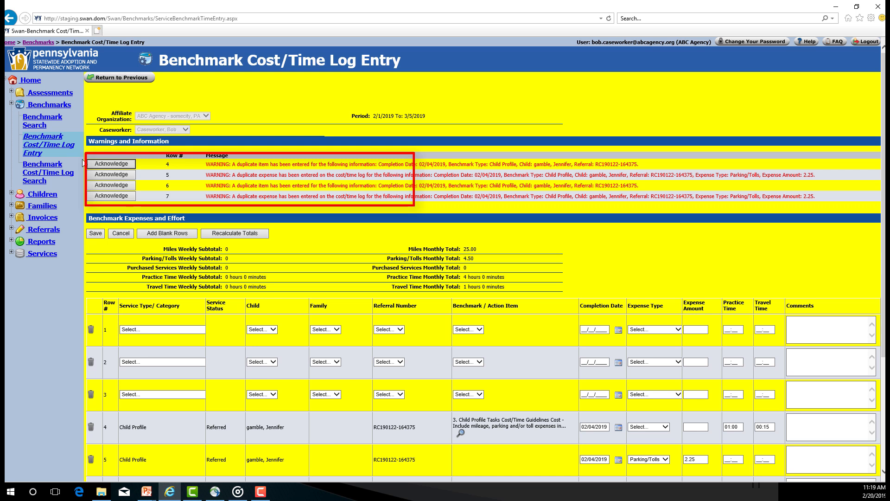
click(110, 165)
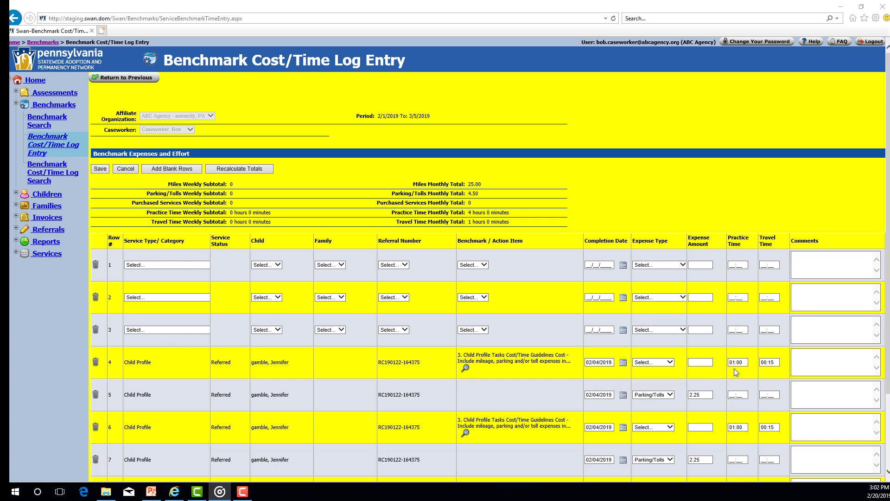
Step: Change row 4's practice time to 01:15 and save the log
click(747, 362)
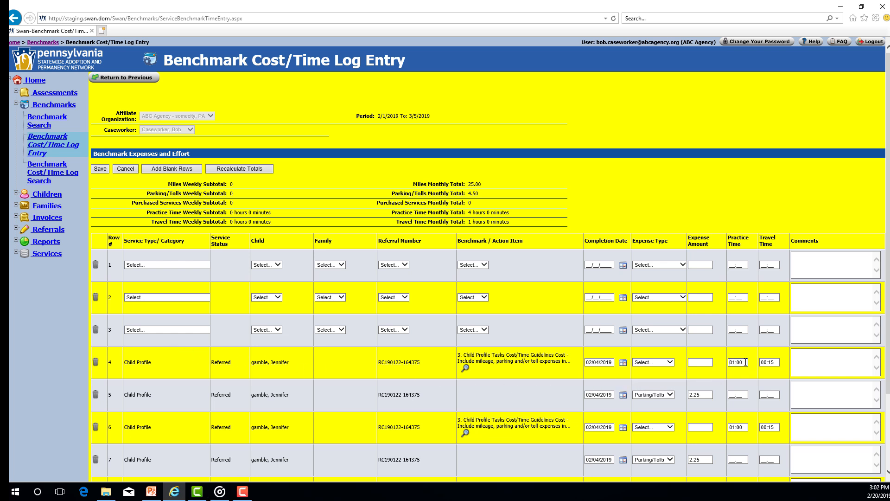
key(BackSpace)
key(BackSpace)
text(15)
click(100, 168)
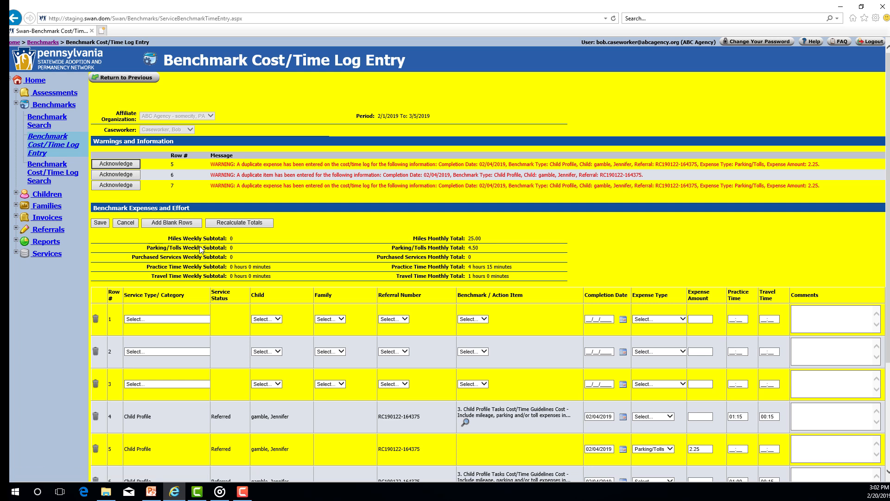
Step: Delete the duplicate Child Profile entry in row 4 and confirm the deletion
scroll(240, 265, down, 3)
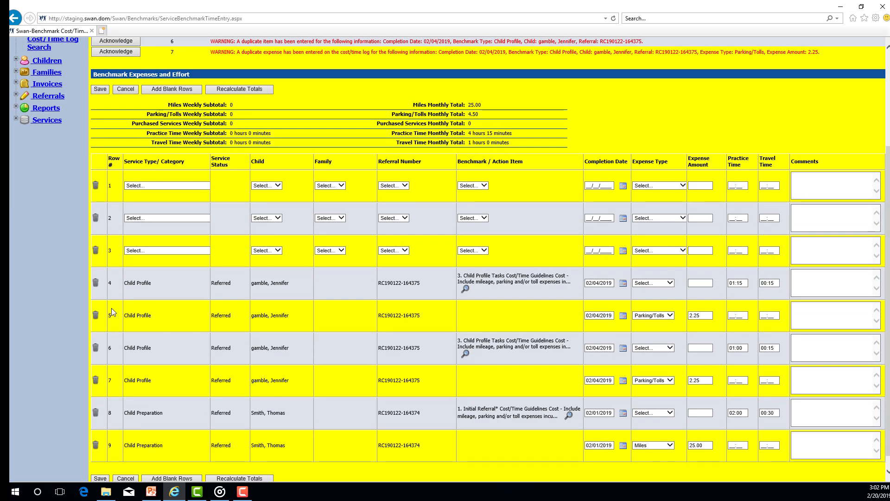
click(96, 284)
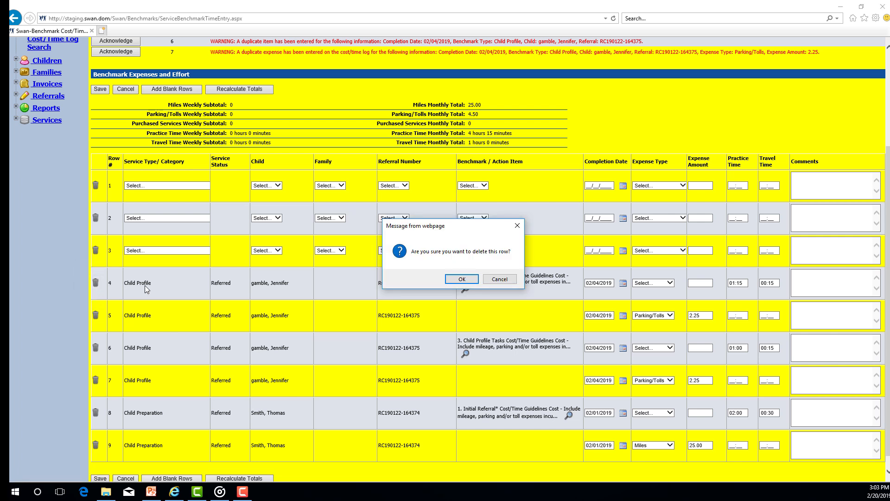
click(460, 279)
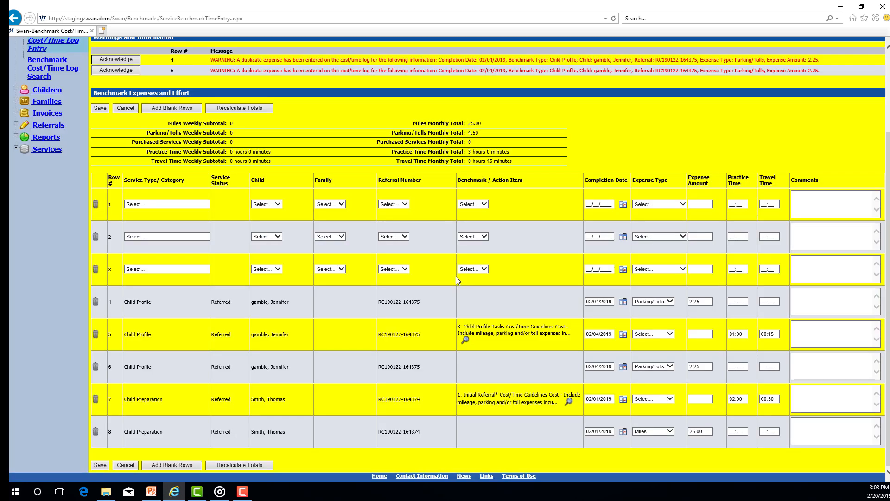